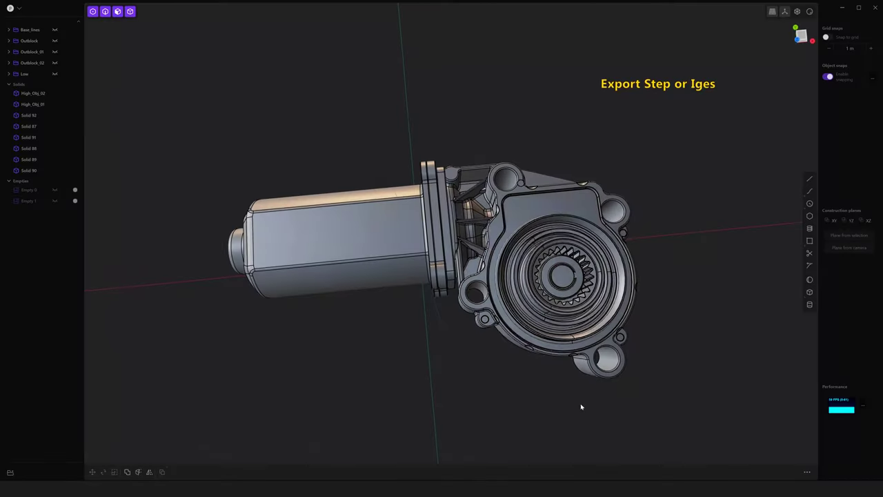
# Select all the motor's solids and export them as the STEP file Trans_Step.stp
pyautogui.moveTo(581, 407); pyautogui.dragTo(501, 350, button='middle')
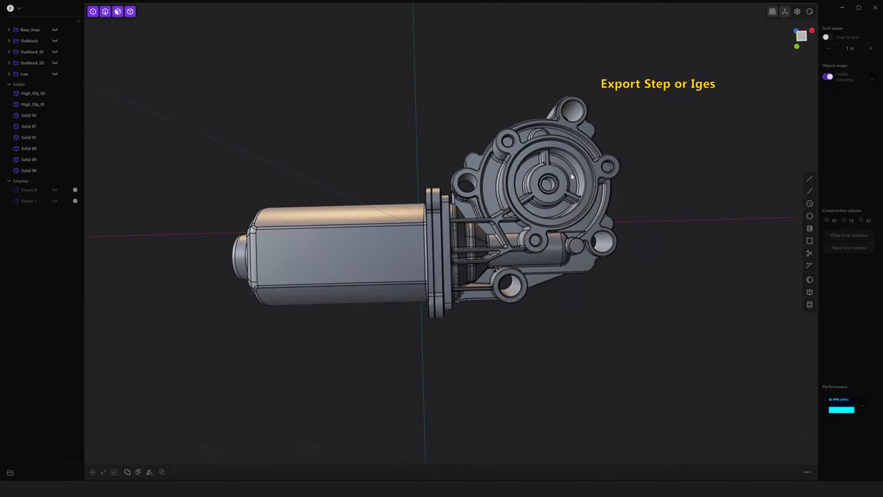
pyautogui.moveTo(184, 88); pyautogui.dragTo(692, 398)
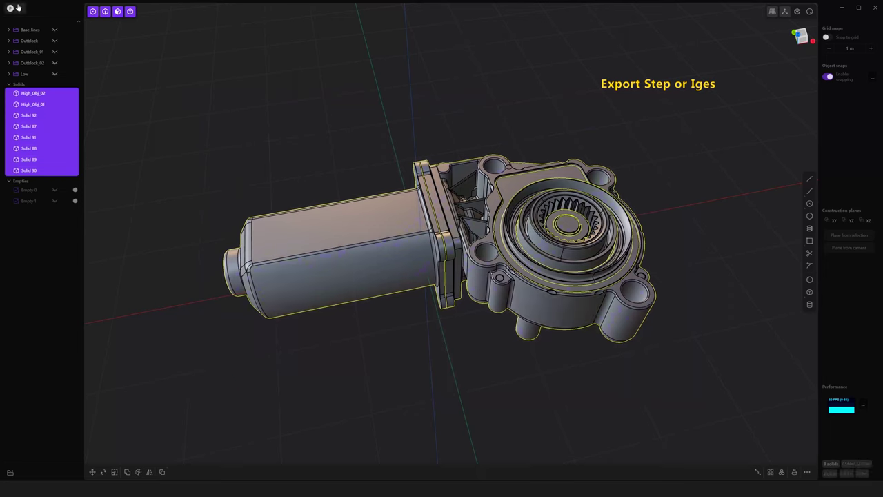
pyautogui.click(11, 9)
pyautogui.click(61, 84)
pyautogui.click(683, 276)
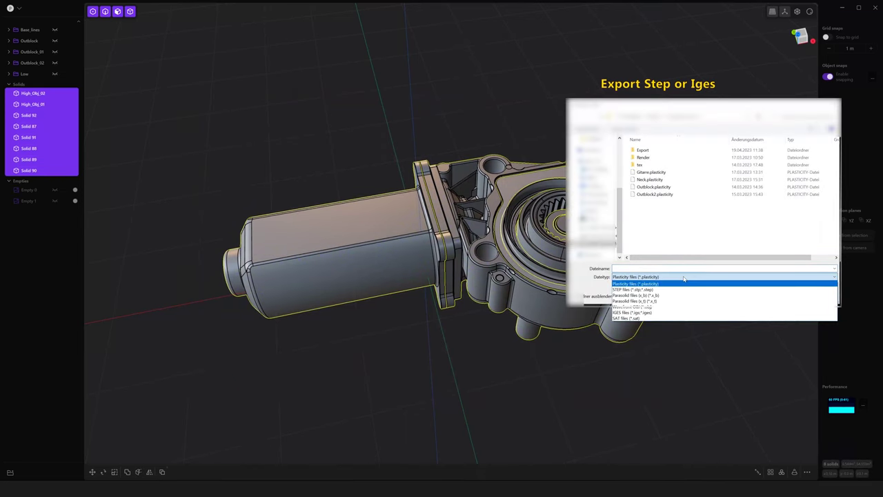
pyautogui.click(679, 287)
pyautogui.write('Trans_Step')
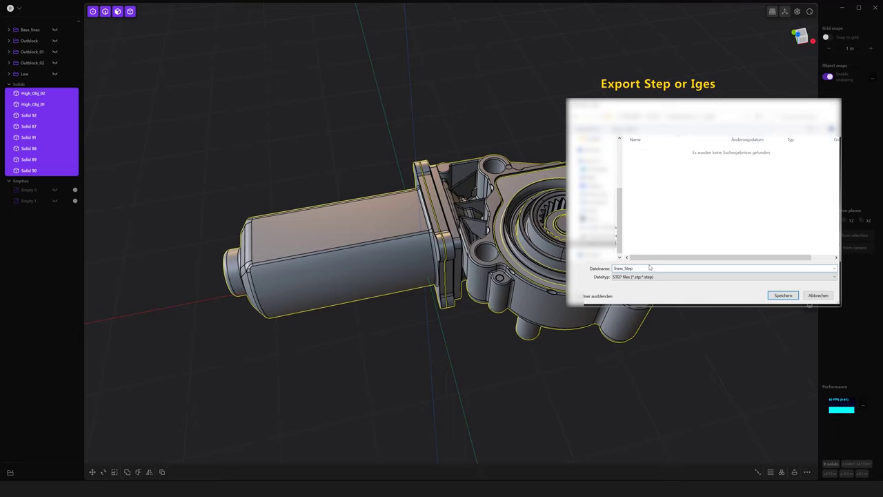
pyautogui.press('Return')
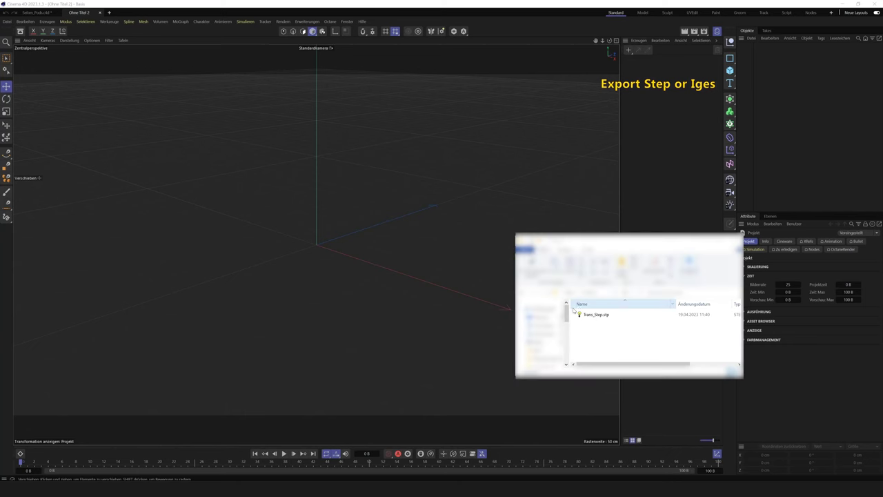
# Import Trans_Step.stp with default settings, then view it in wireframe and back in Gouraud shading
pyautogui.moveTo(591, 301); pyautogui.dragTo(310, 117)
pyautogui.click(368, 233)
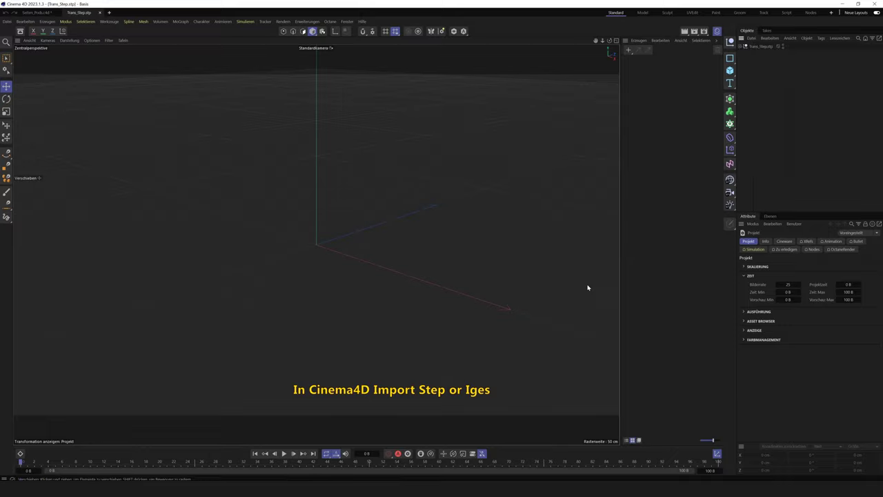
pyautogui.click(69, 40)
pyautogui.click(86, 69)
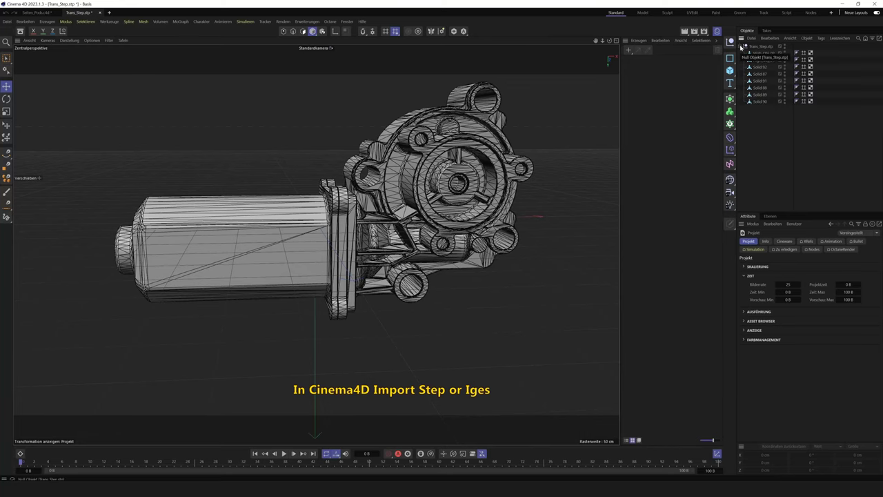
pyautogui.click(69, 40)
pyautogui.click(83, 62)
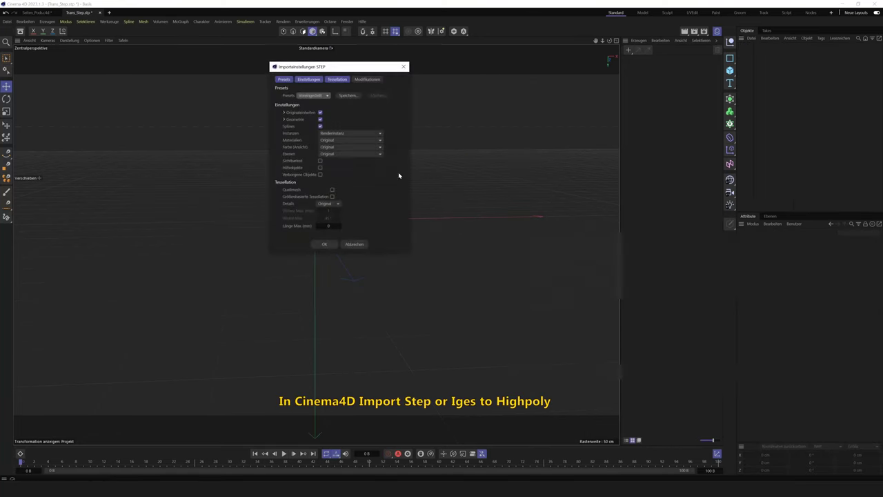
# Set a finer Tessellation detail level in the STEP import settings and confirm the import
pyautogui.click(366, 79)
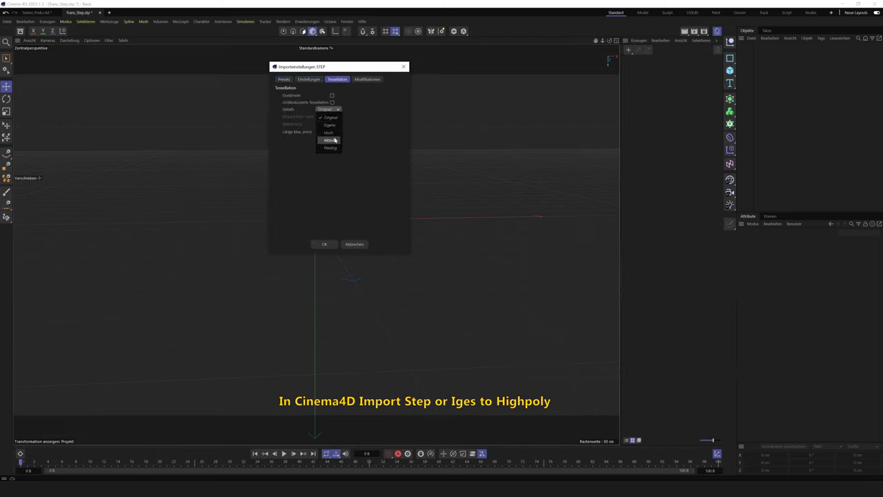
pyautogui.click(322, 245)
pyautogui.click(428, 270)
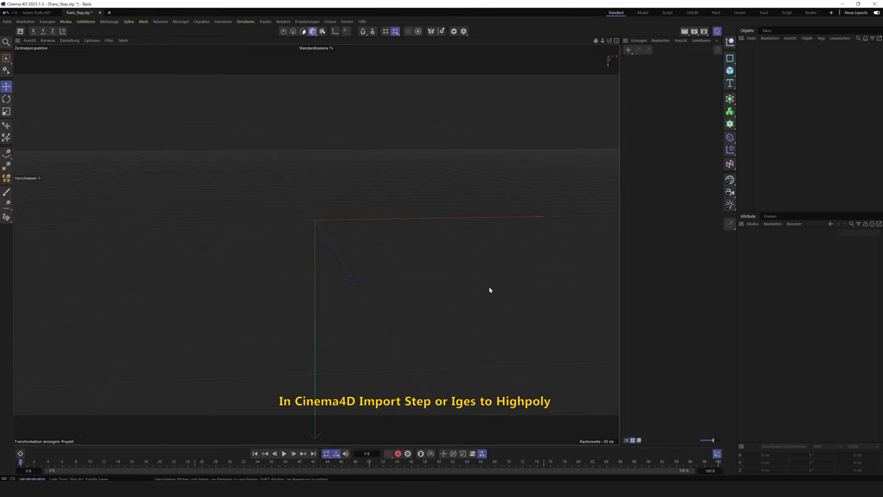
pyautogui.click(80, 39)
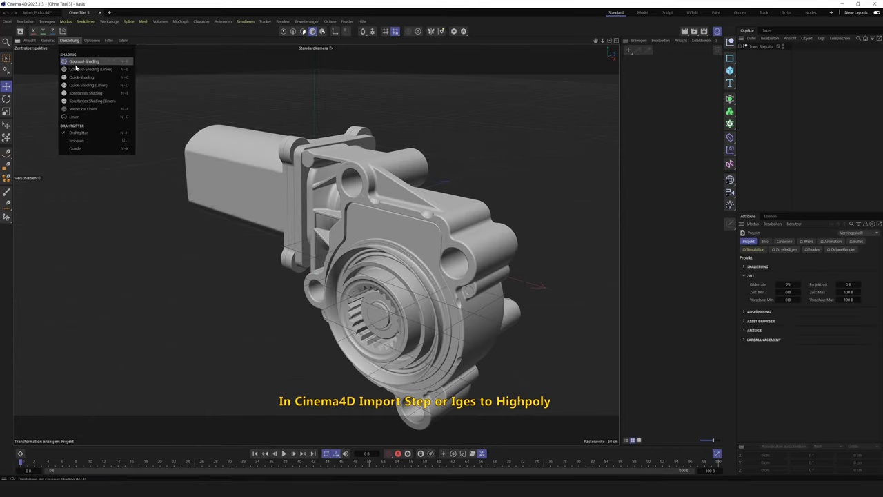
pyautogui.click(83, 103)
pyautogui.moveTo(609, 40)
pyautogui.mouseDown()
pyautogui.moveTo(636, 19)
pyautogui.moveTo(678, 78)
pyautogui.mouseUp()
pyautogui.click(69, 40)
pyautogui.click(76, 52)
pyautogui.scroll(5, 404, 179)
pyautogui.scroll(5, 404, 180)
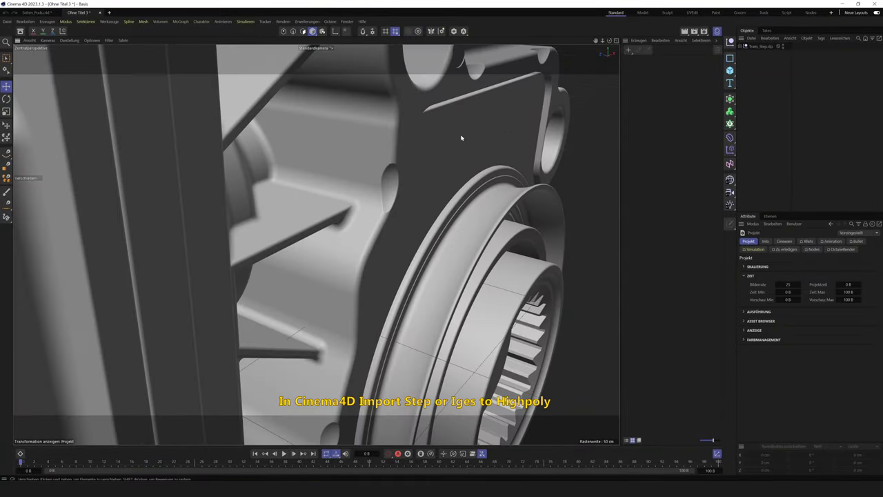
pyautogui.moveTo(609, 42)
pyautogui.mouseDown()
pyautogui.moveTo(590, 23)
pyautogui.moveTo(608, 38)
pyautogui.moveTo(630, 35)
pyautogui.mouseUp()
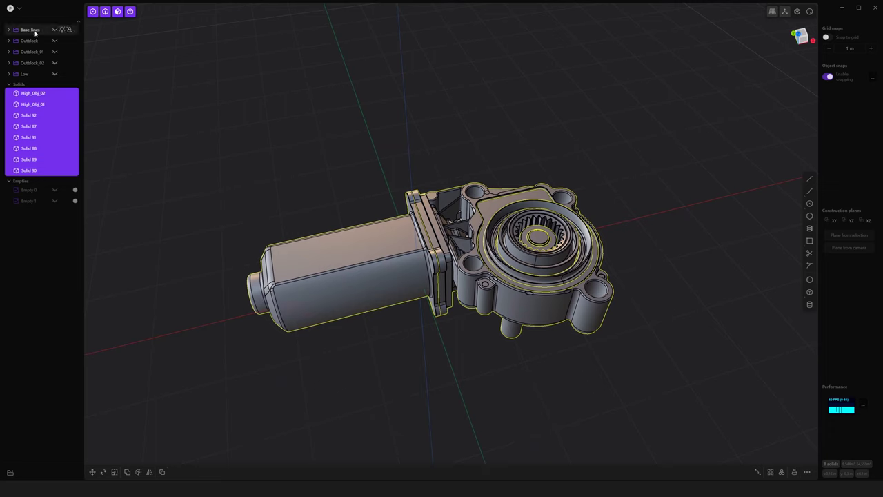
# Export the motor as a quad-topology Wavefront OBJ, overwriting Trans_Obj.obj
pyautogui.click(10, 8)
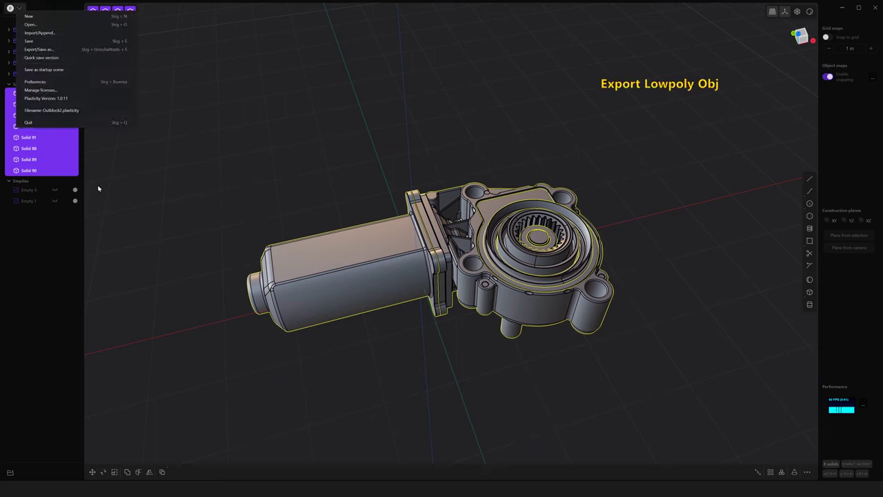
pyautogui.click(73, 49)
pyautogui.click(653, 277)
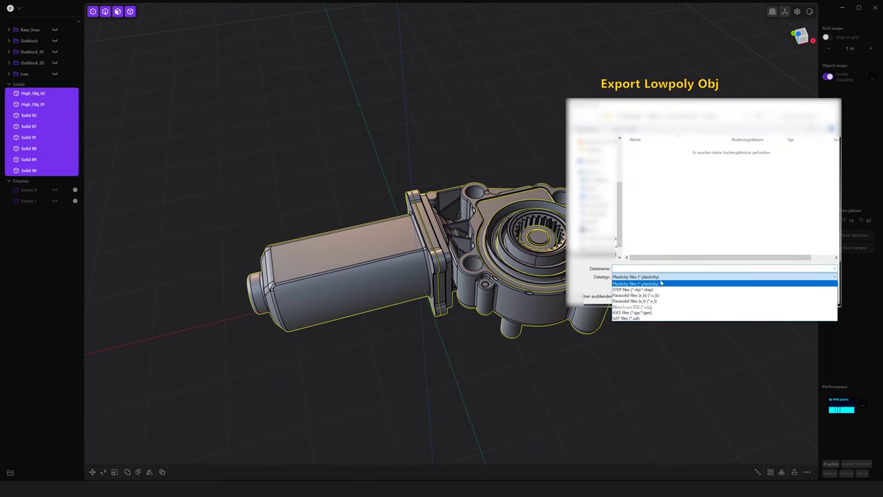
pyautogui.click(653, 314)
pyautogui.click(776, 295)
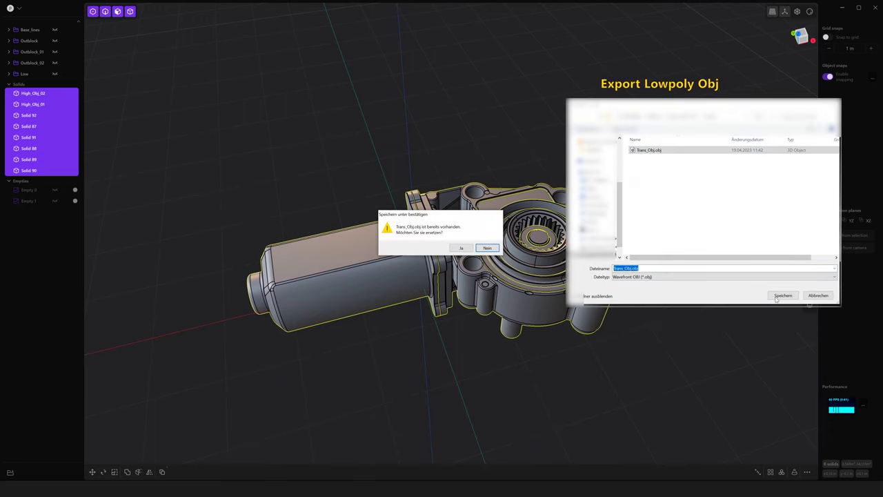
pyautogui.click(462, 247)
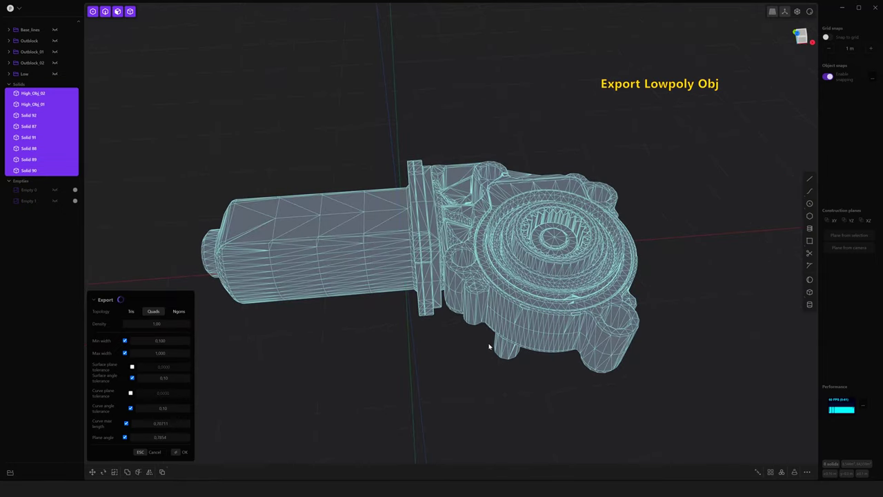
pyautogui.moveTo(490, 347); pyautogui.dragTo(522, 266, button='middle')
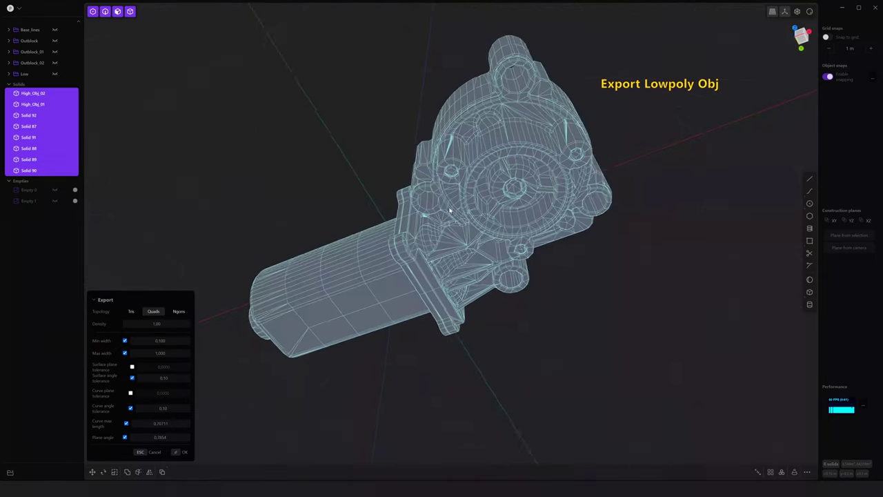
pyautogui.click(178, 452)
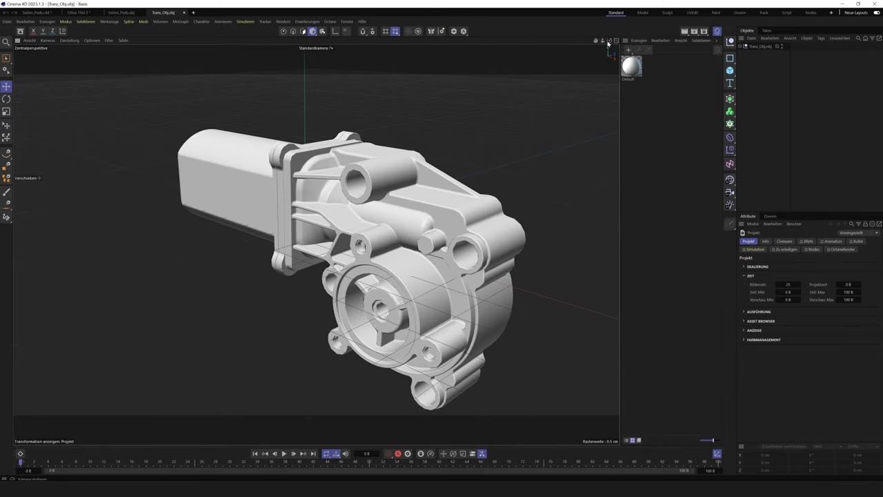
# Overlay wireframe lines on the shaded low-poly motor and orbit to inspect its coarse mesh
pyautogui.moveTo(608, 44); pyautogui.dragTo(640, 40)
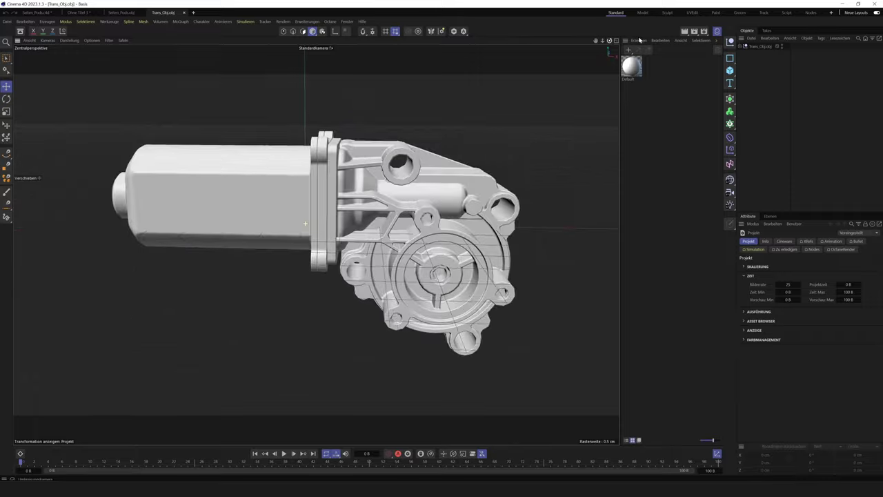
pyautogui.click(69, 40)
pyautogui.click(73, 68)
pyautogui.scroll(3, 462, 224)
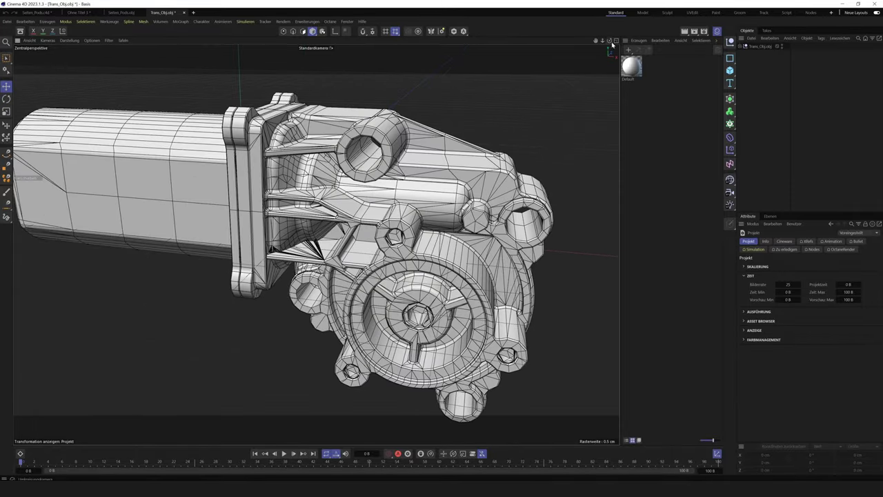
pyautogui.moveTo(612, 44)
pyautogui.mouseDown()
pyautogui.moveTo(615, 157)
pyautogui.moveTo(509, 80)
pyautogui.mouseUp()
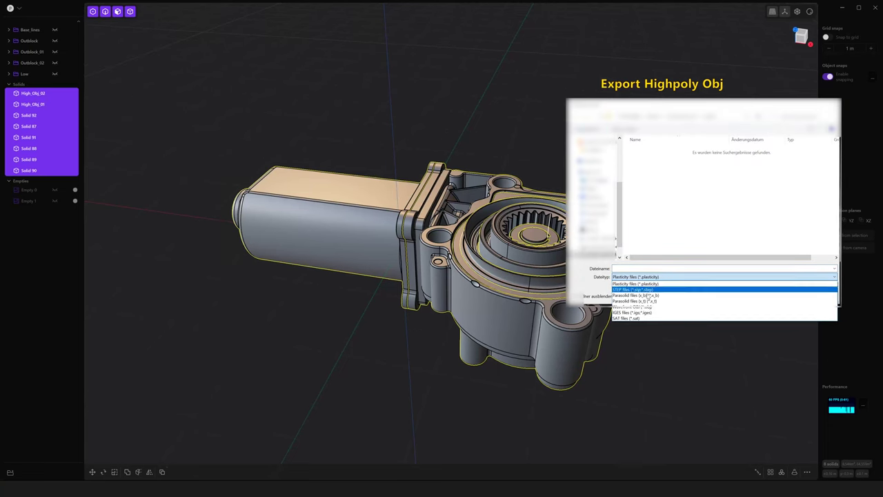
# Export the motor as Wavefront OBJ Trans_Obj_high.obj with a minimum width of 0.025
pyautogui.click(633, 306)
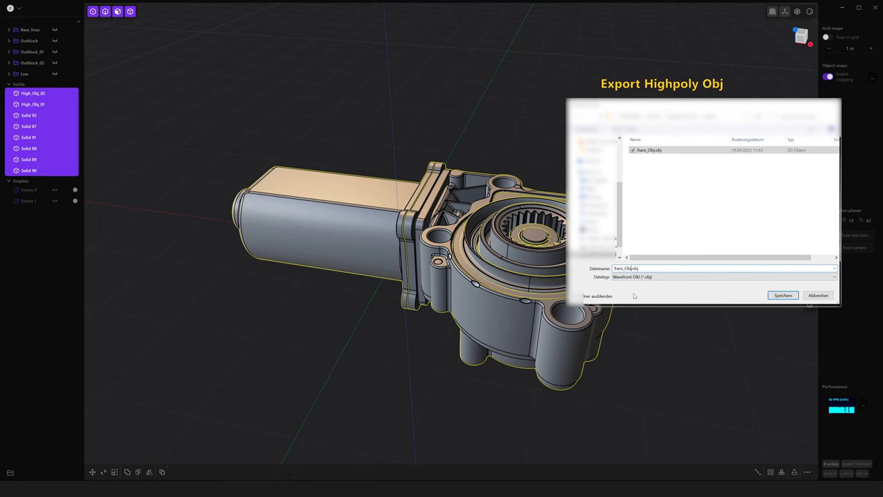
pyautogui.press('Return')
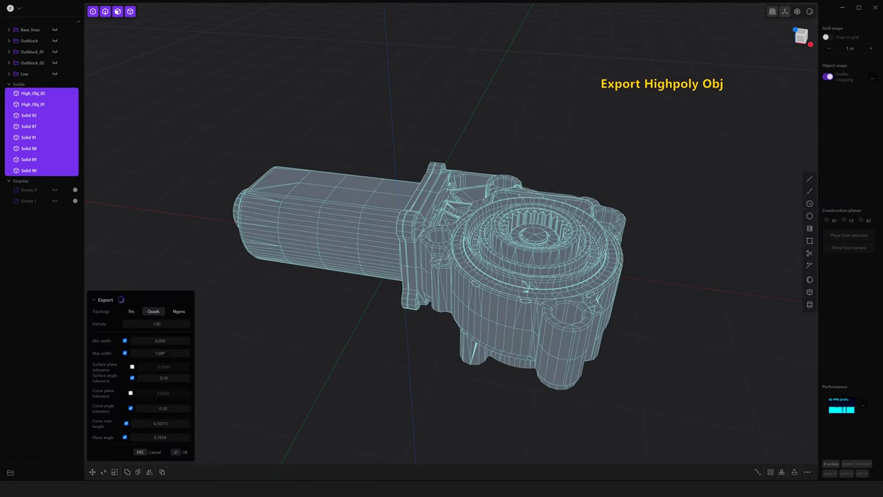
pyautogui.moveTo(437, 142); pyautogui.dragTo(559, 109, button='middle')
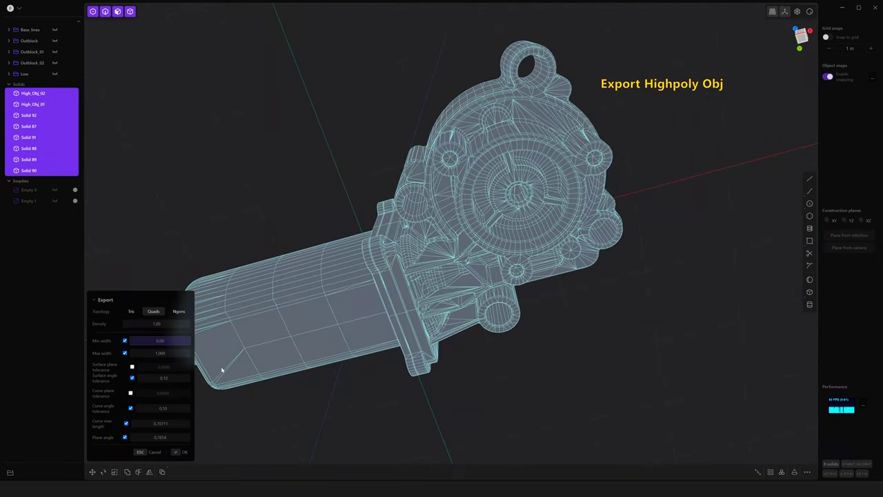
pyautogui.write('0.025')
pyautogui.press('Return')
pyautogui.moveTo(331, 393)
pyautogui.mouseDown(button='middle')
pyautogui.moveTo(450, 410)
pyautogui.moveTo(491, 373)
pyautogui.moveTo(508, 465)
pyautogui.moveTo(517, 311)
pyautogui.moveTo(483, 358)
pyautogui.moveTo(444, 389)
pyautogui.mouseUp(button='middle')
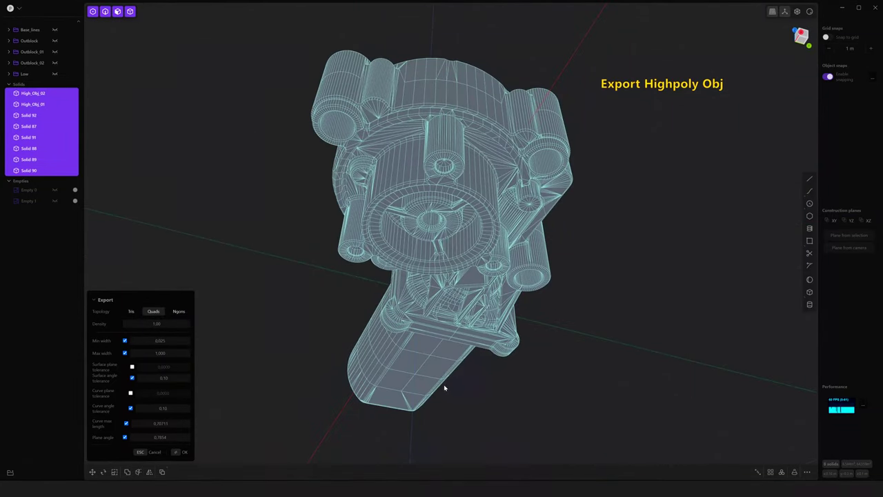
pyautogui.press('Return')
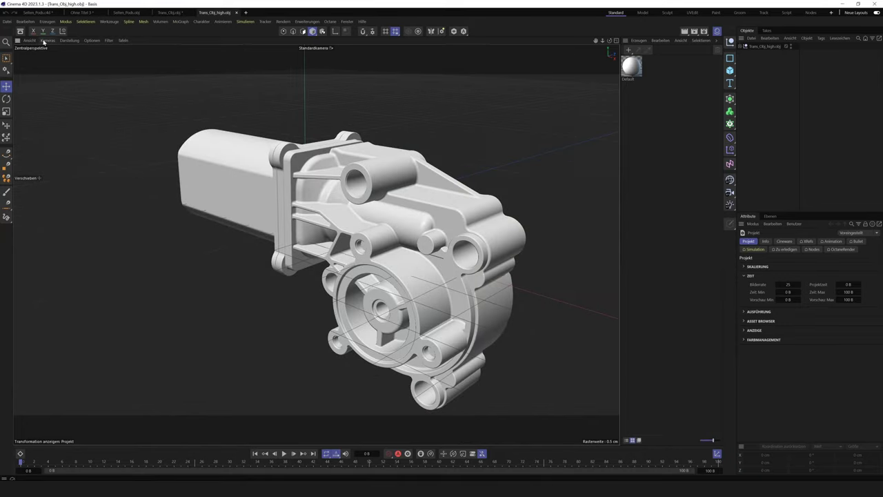
# Show wireframe on the high-poly motor, select all its mesh parts and recentre their pivot
pyautogui.click(69, 40)
pyautogui.click(110, 72)
pyautogui.moveTo(605, 43); pyautogui.dragTo(664, 65)
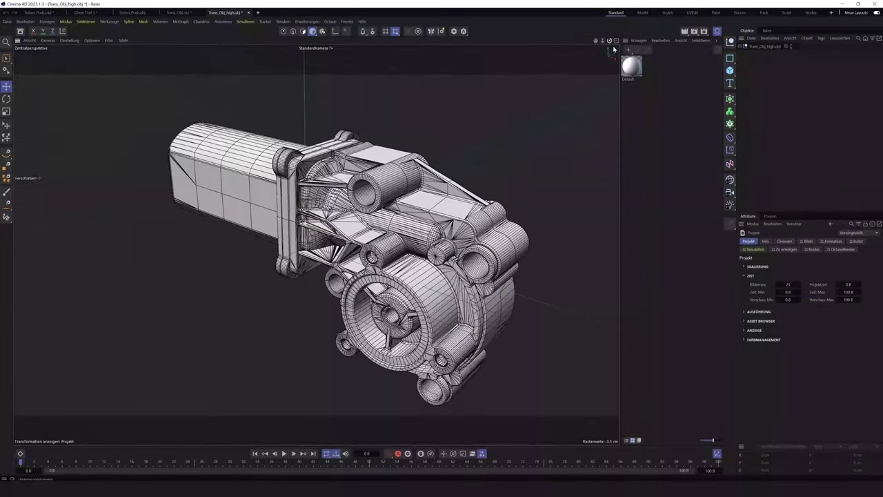
pyautogui.click(765, 46)
pyautogui.moveTo(774, 122); pyautogui.dragTo(753, 53)
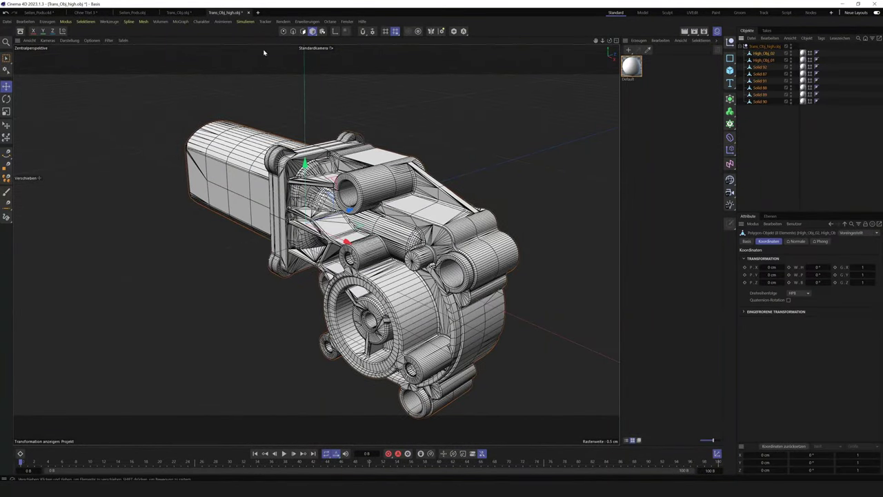
pyautogui.click(109, 22)
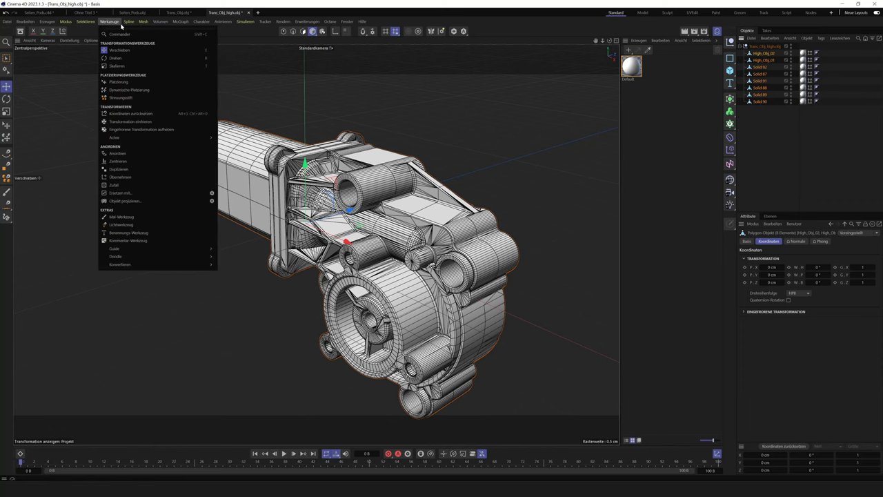
pyautogui.click(256, 155)
pyautogui.click(828, 138)
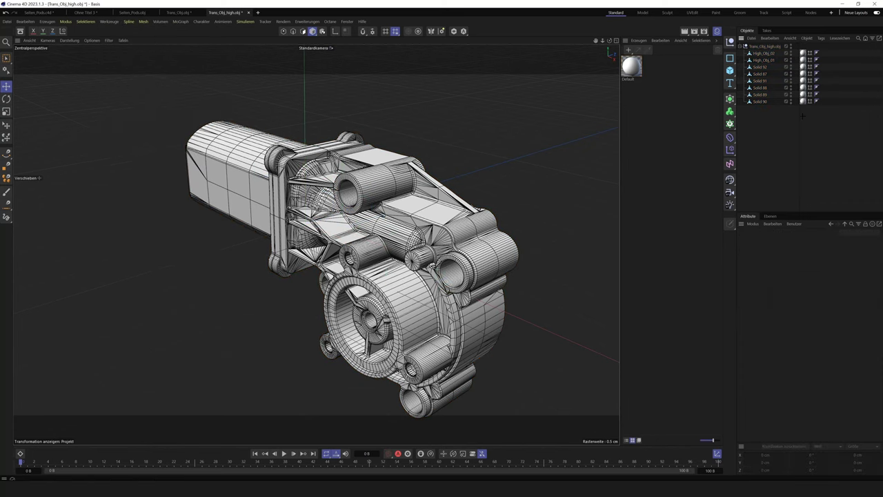
# Rotate all objects by exactly -90° and switch the view to plain Gouraud shading
pyautogui.hotkey('ctrl', 'a')
pyautogui.press('r')
pyautogui.moveTo(325, 228); pyautogui.dragTo(324, 290)
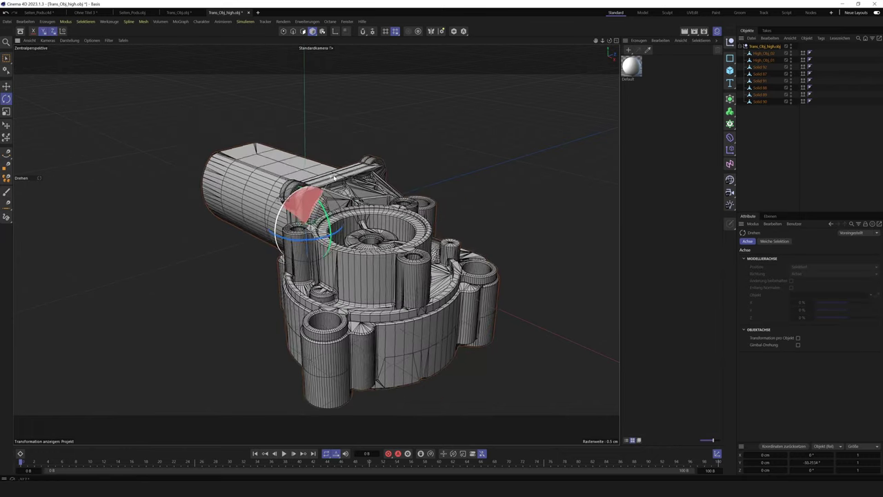
pyautogui.write('-90')
pyautogui.press('Return')
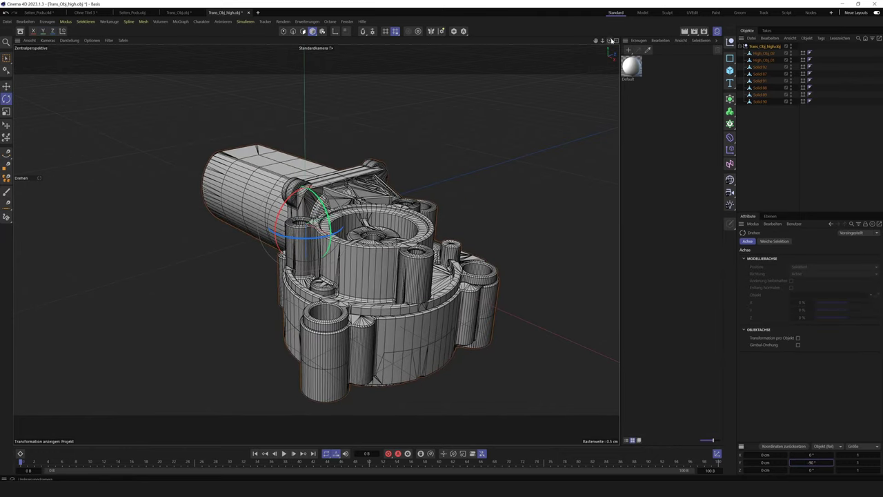
pyautogui.click(69, 40)
pyautogui.click(79, 61)
pyautogui.moveTo(604, 41); pyautogui.dragTo(609, 43)
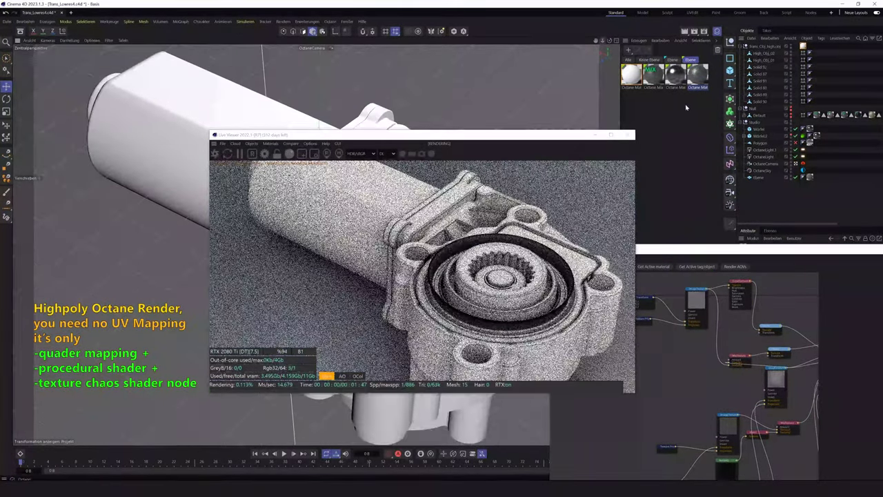
# Select the housing's material tag and scale its texture projection up to about 105%
pyautogui.click(793, 46)
pyautogui.moveTo(857, 249); pyautogui.dragTo(593, 256)
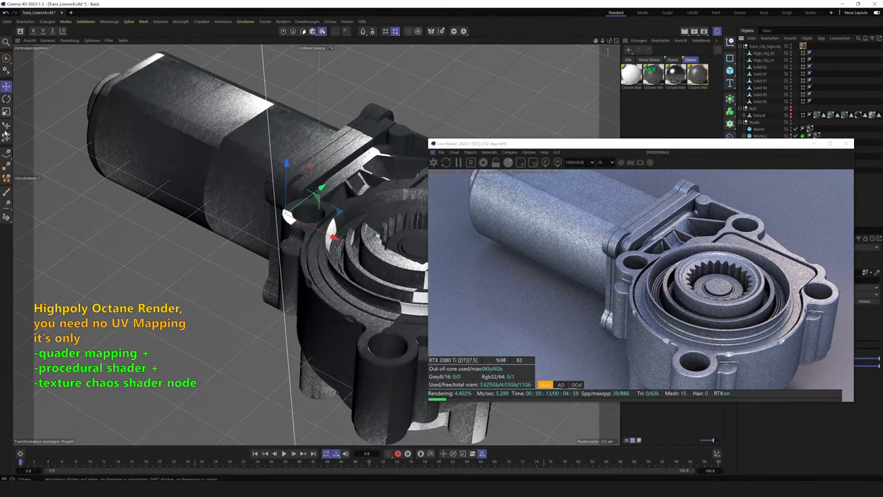
pyautogui.moveTo(278, 166); pyautogui.dragTo(280, 253)
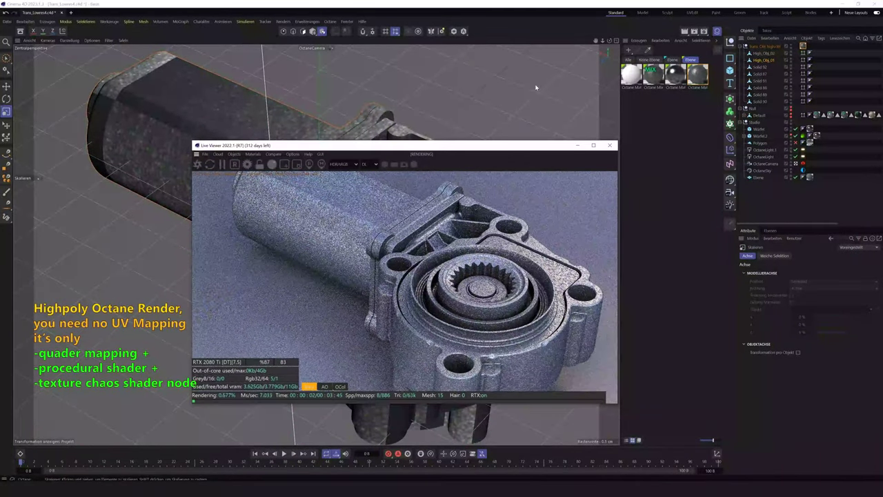
# Zoom out to frame the whole part and enlarge and reposition the Live Viewer window
pyautogui.moveTo(604, 45)
pyautogui.mouseDown()
pyautogui.moveTo(550, 112)
pyautogui.moveTo(400, 166)
pyautogui.mouseUp()
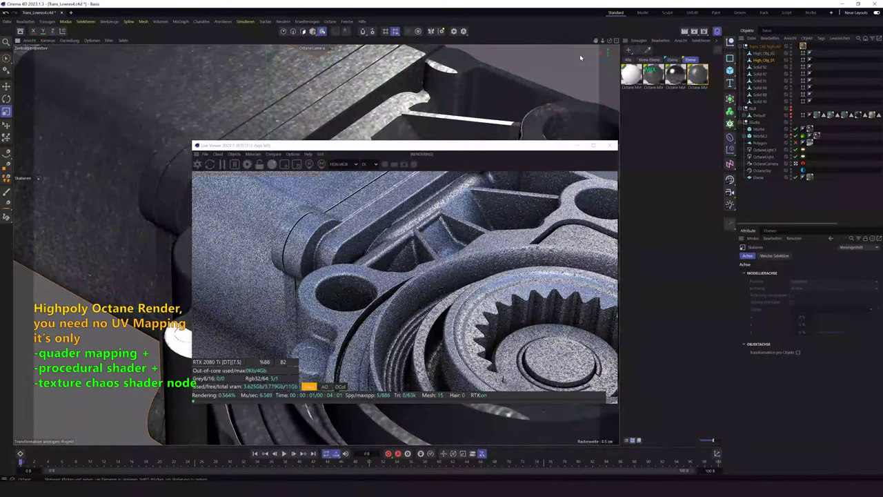
pyautogui.moveTo(598, 40); pyautogui.dragTo(513, 189)
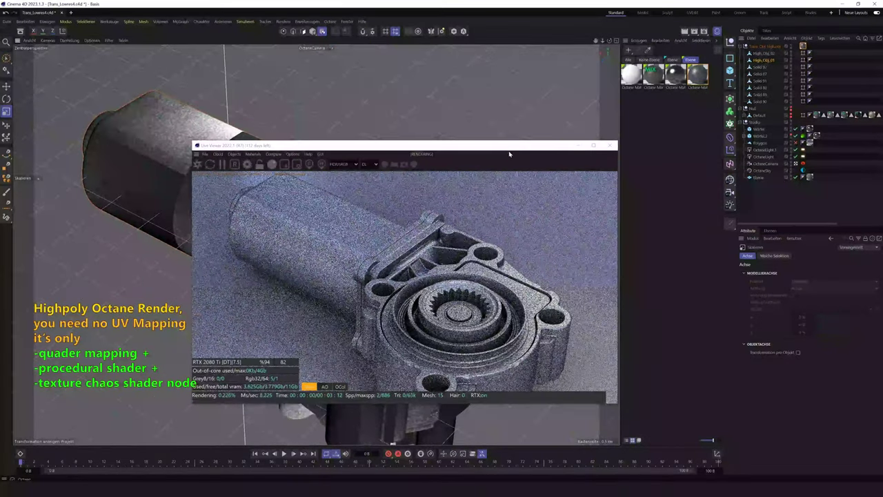
pyautogui.moveTo(583, 336); pyautogui.dragTo(616, 442)
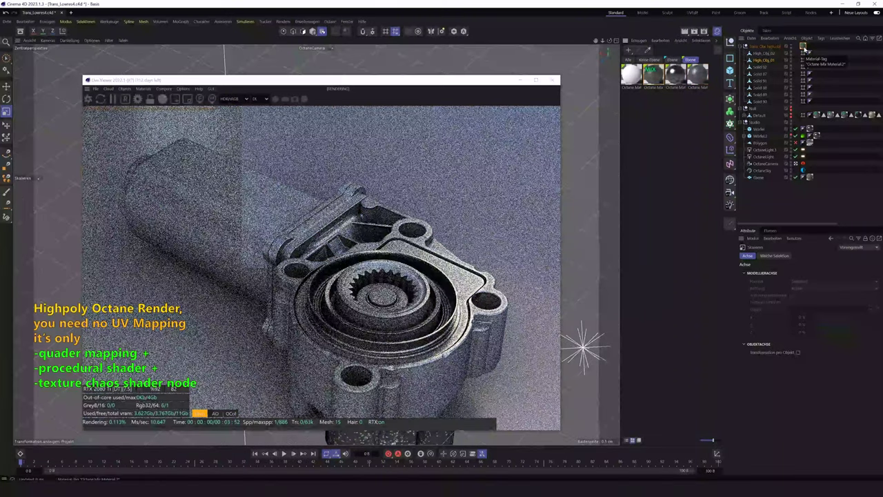
pyautogui.moveTo(478, 81); pyautogui.dragTo(634, 124)
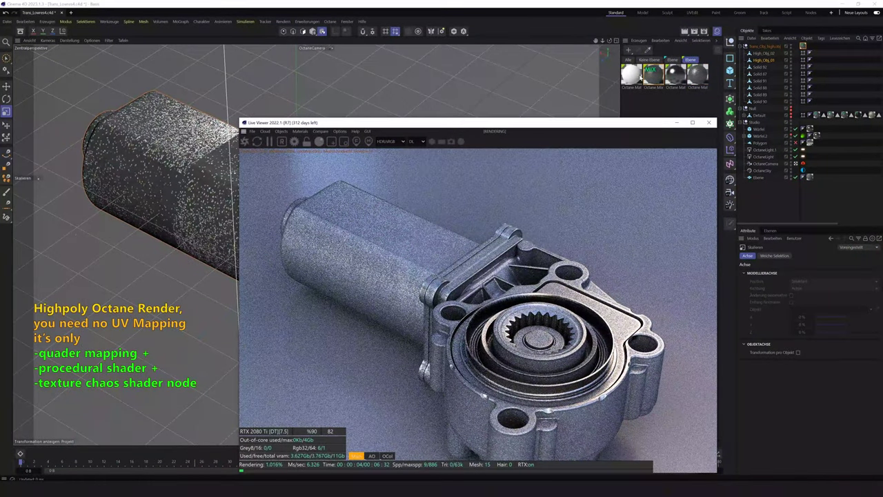
# Review the Octane Mix node graph blending Material.5 and Material.6 by Dirt, then close the editors
pyautogui.doubleClick(656, 80)
pyautogui.click(668, 155)
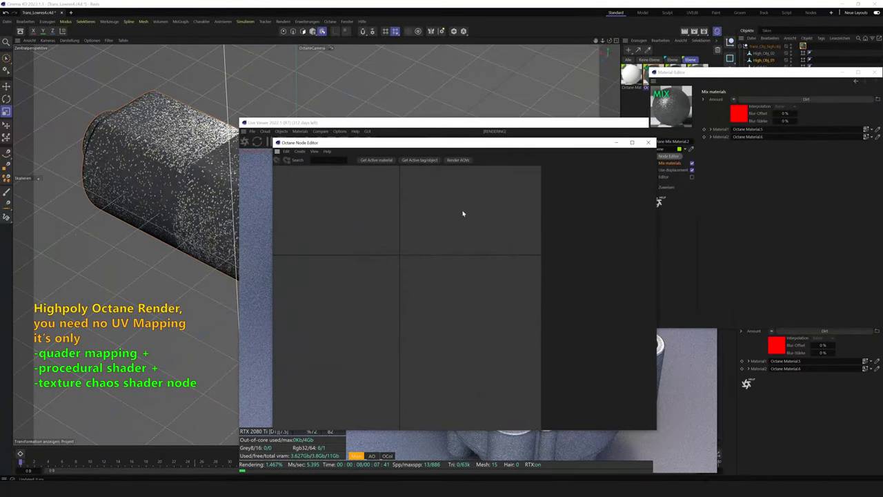
pyautogui.scroll(3, 448, 236)
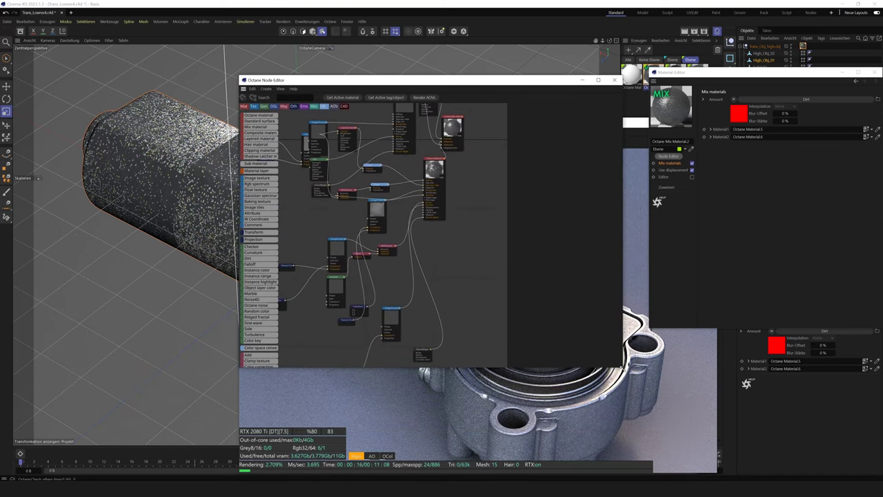
pyautogui.scroll(3, 442, 221)
pyautogui.scroll(2, 488, 269)
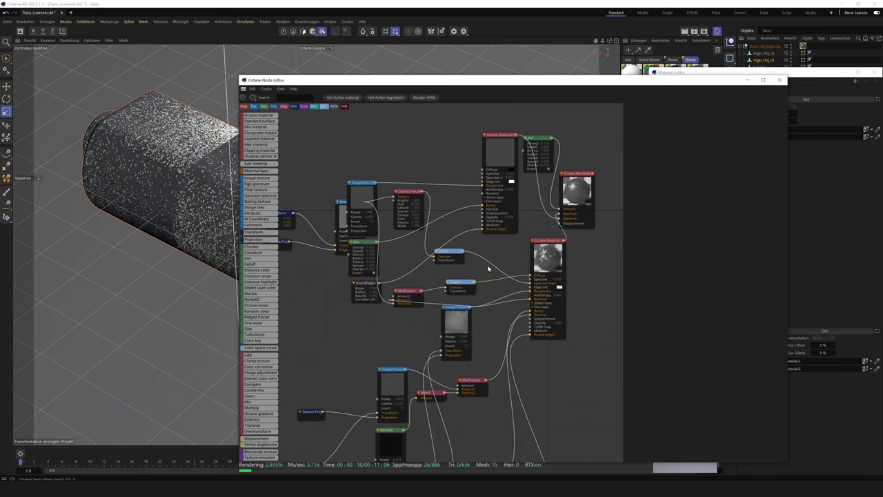
pyautogui.moveTo(446, 246); pyautogui.dragTo(464, 225, button='middle')
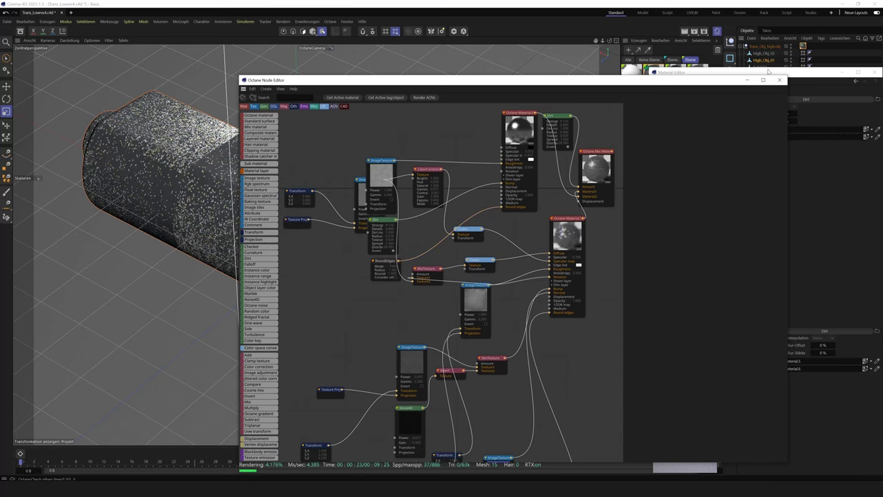
pyautogui.click(840, 73)
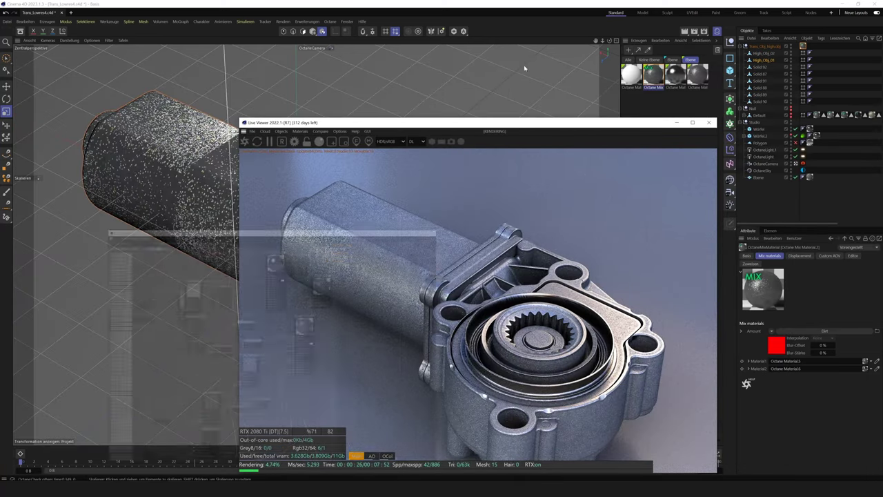
# Orbit and zoom to a close-up of the housing's spoked back side, then move the Live Viewer
pyautogui.moveTo(602, 40); pyautogui.dragTo(545, 48)
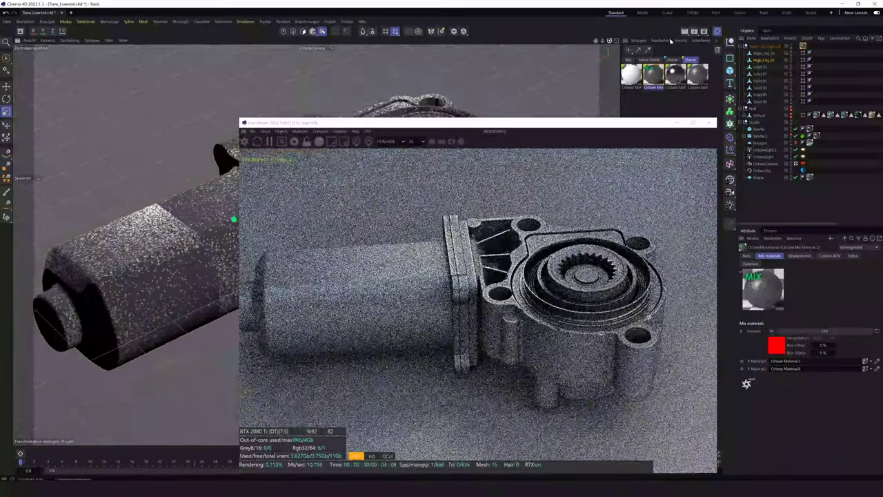
pyautogui.moveTo(669, 40); pyautogui.dragTo(654, 60)
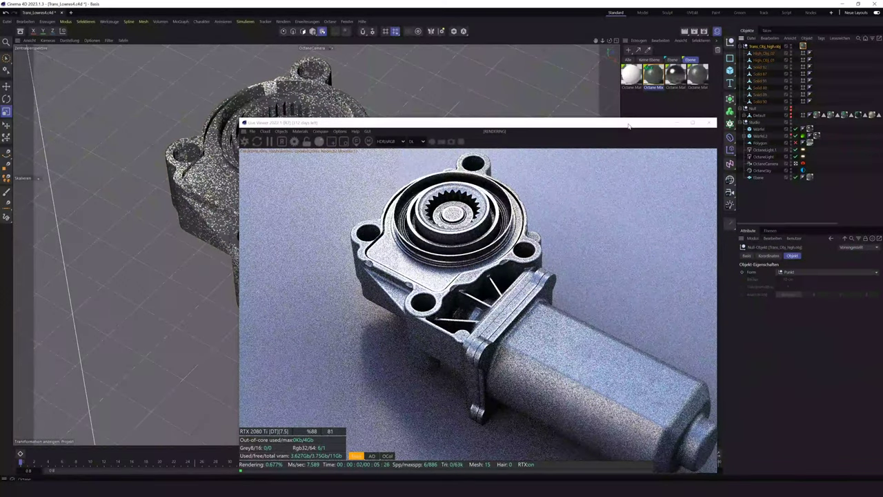
pyautogui.moveTo(310, 122); pyautogui.dragTo(495, 218)
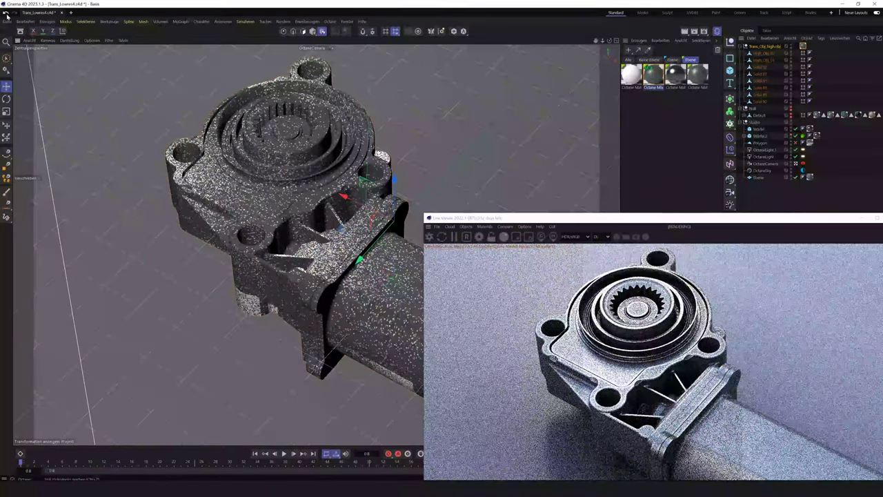
pyautogui.keyDown('alt'); pyautogui.moveTo(383, 210); pyautogui.dragTo(518, 69); pyautogui.keyUp('alt')
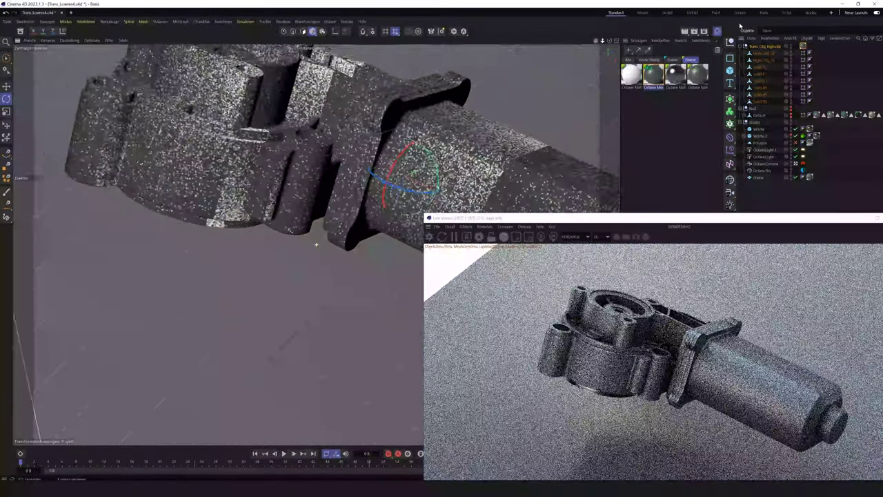
pyautogui.moveTo(383, 181)
pyautogui.keyDown('alt'); pyautogui.mouseDown()
pyautogui.moveTo(599, 49)
pyautogui.moveTo(481, 36)
pyautogui.moveTo(574, 42)
pyautogui.mouseUp(); pyautogui.keyUp('alt')
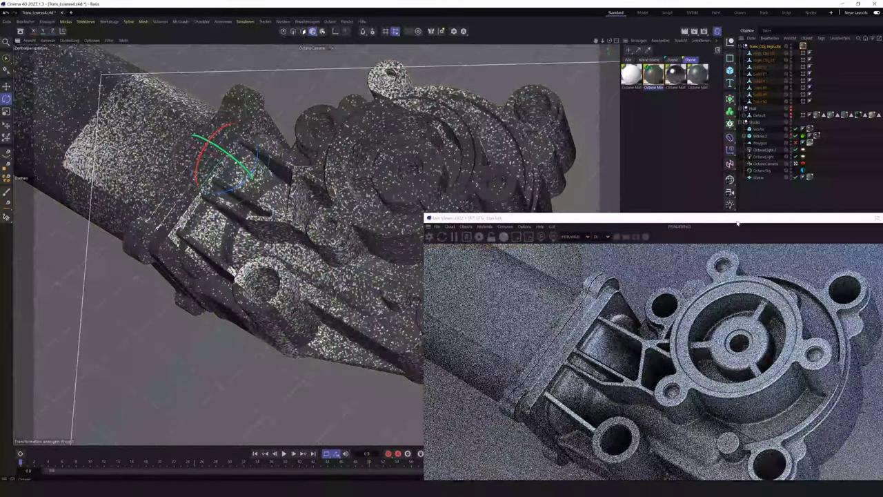
pyautogui.moveTo(737, 222)
pyautogui.mouseDown()
pyautogui.moveTo(636, 150)
pyautogui.moveTo(578, 145)
pyautogui.moveTo(557, 120)
pyautogui.mouseUp()
# Set the Octane render kernel to Photon tracing in Octane Settings
pyautogui.click(295, 133)
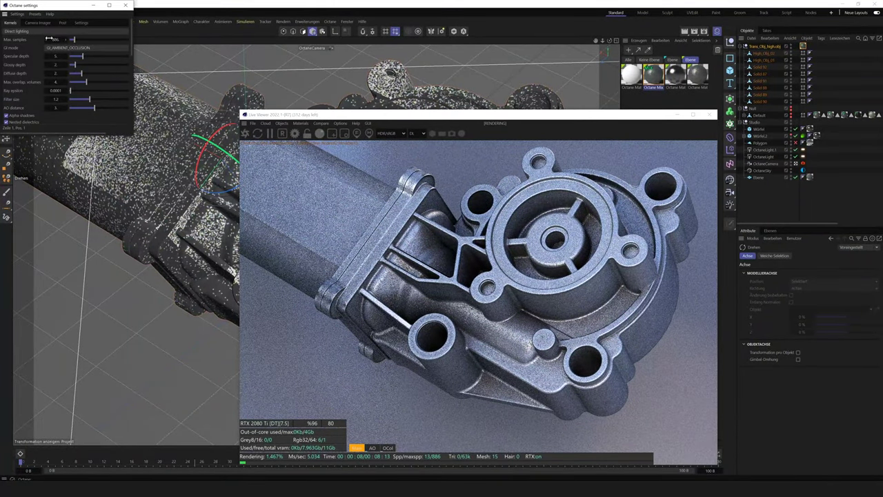
pyautogui.click(41, 31)
pyautogui.click(42, 65)
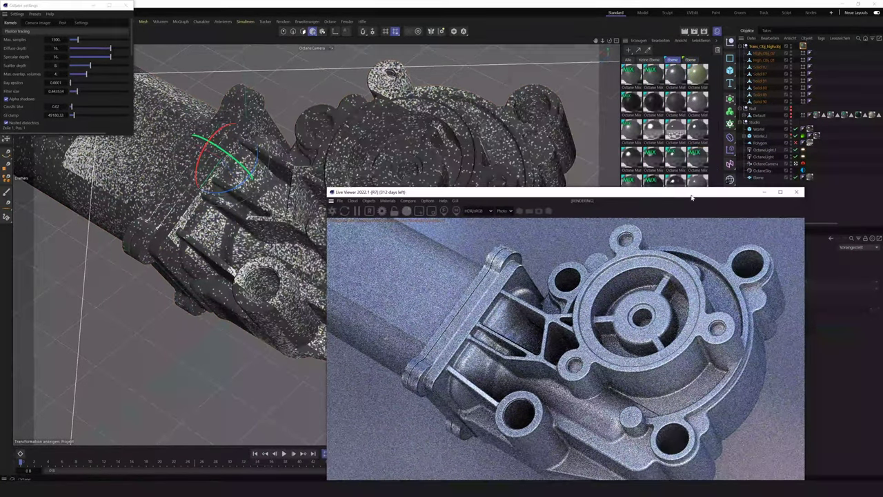
# Rotate the part around its red axis, undo that rotation, and clear the selection
pyautogui.moveTo(200, 160); pyautogui.dragTo(211, 181)
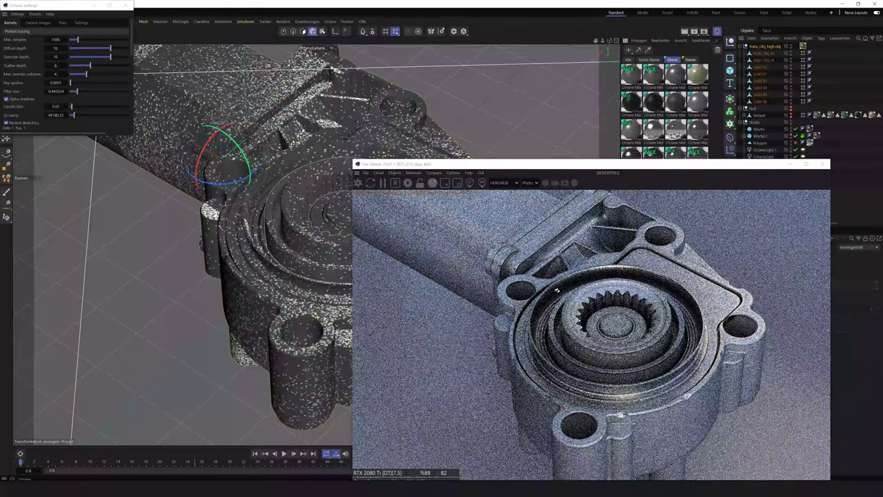
pyautogui.hotkey('ctrl', 'z')
pyautogui.click(829, 81)
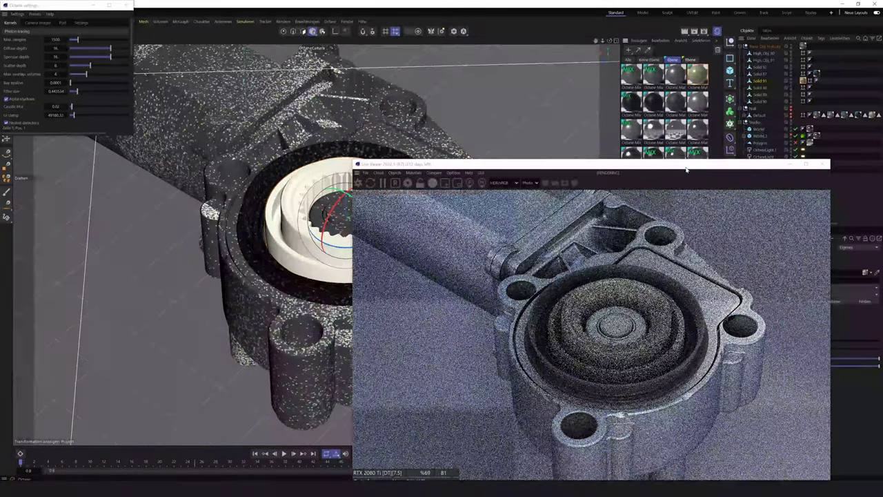
# Move the Live Viewer up and left, and change the Octane kernel to Path tracing
pyautogui.moveTo(686, 168)
pyautogui.mouseDown()
pyautogui.moveTo(573, 118)
pyautogui.moveTo(530, 84)
pyautogui.mouseUp()
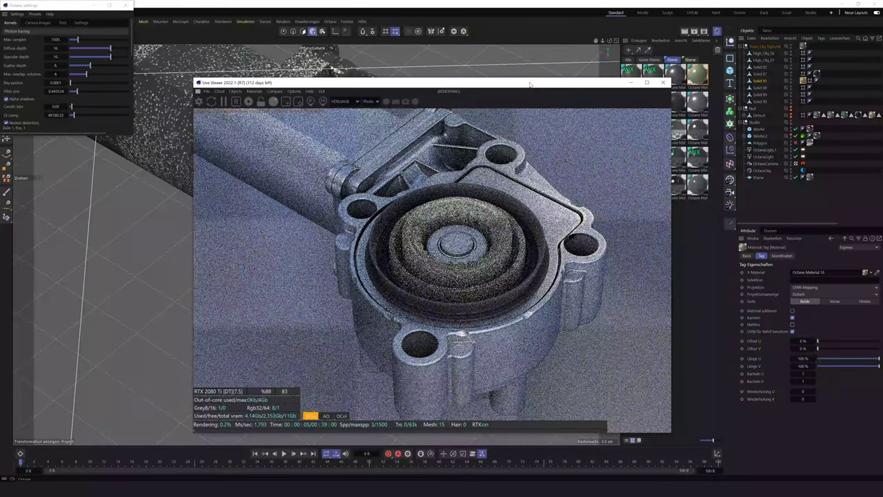
pyautogui.click(39, 31)
pyautogui.click(27, 47)
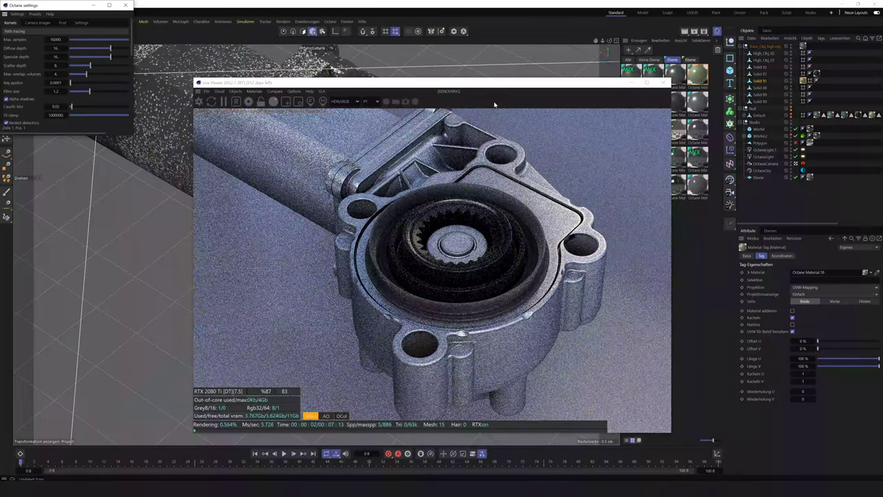